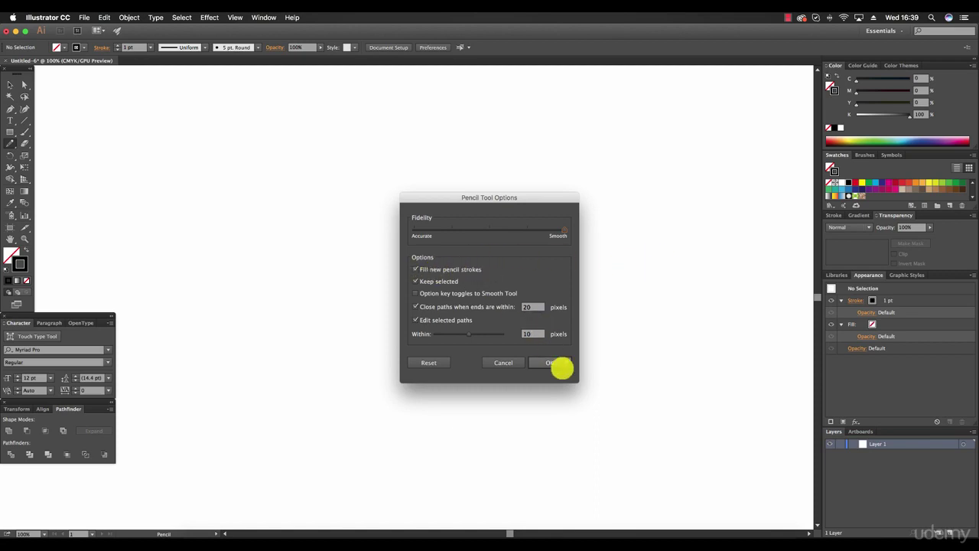
Accept the Pencil options with Fidelity at Smooth and draw a small closed loop about 21 × 19 mm with a black stroke
{"action": "left_click", "coordinate": [557, 363]}
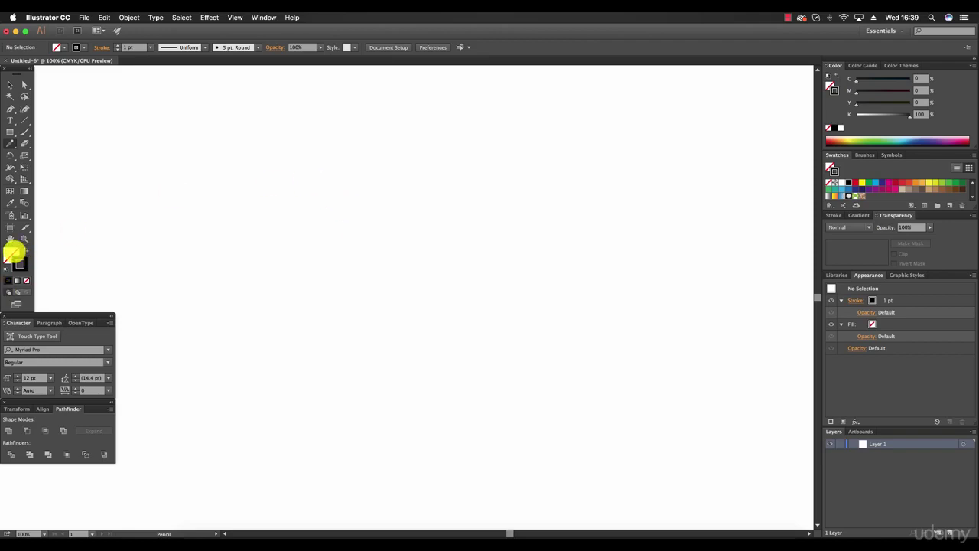
{"action": "left_click", "coordinate": [20, 263]}
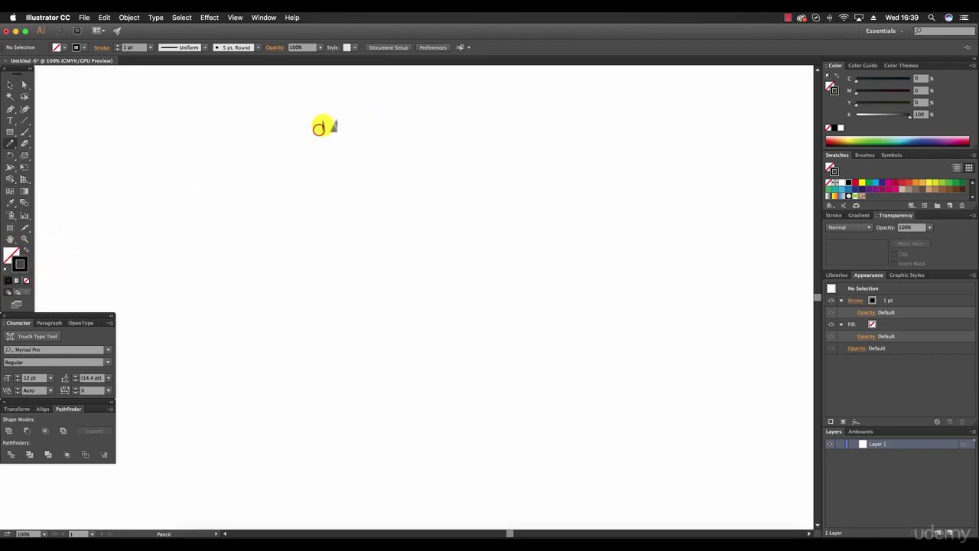
{"action": "mouse_move", "coordinate": [320, 128]}
{"action": "left_mouse_down"}
{"action": "mouse_move", "coordinate": [309, 134]}
{"action": "mouse_move", "coordinate": [319, 156]}
{"action": "mouse_move", "coordinate": [318, 130]}
{"action": "left_mouse_up"}
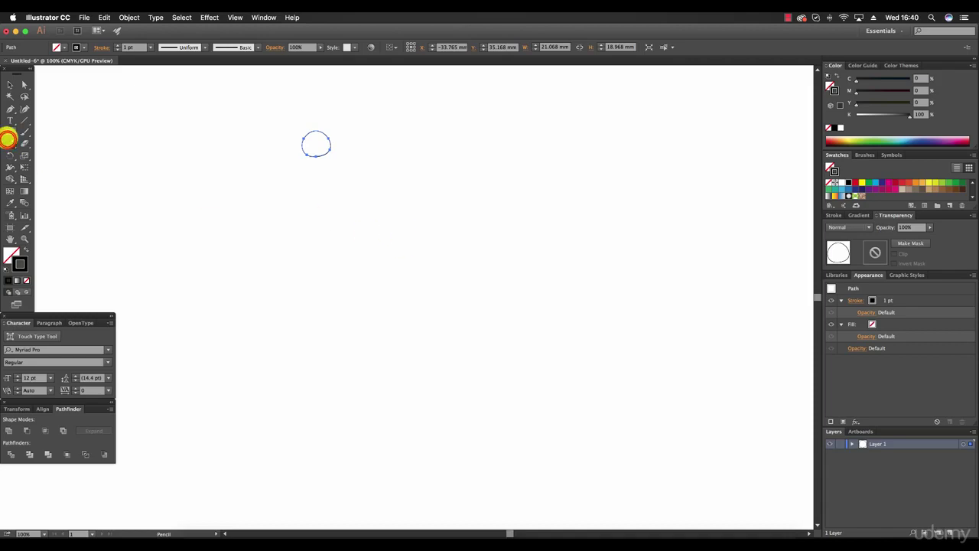
Turn off Fill new pencil strokes in the Pencil options and draw a second loop about 17 × 16 mm beside the first
{"action": "double_click", "coordinate": [10, 143]}
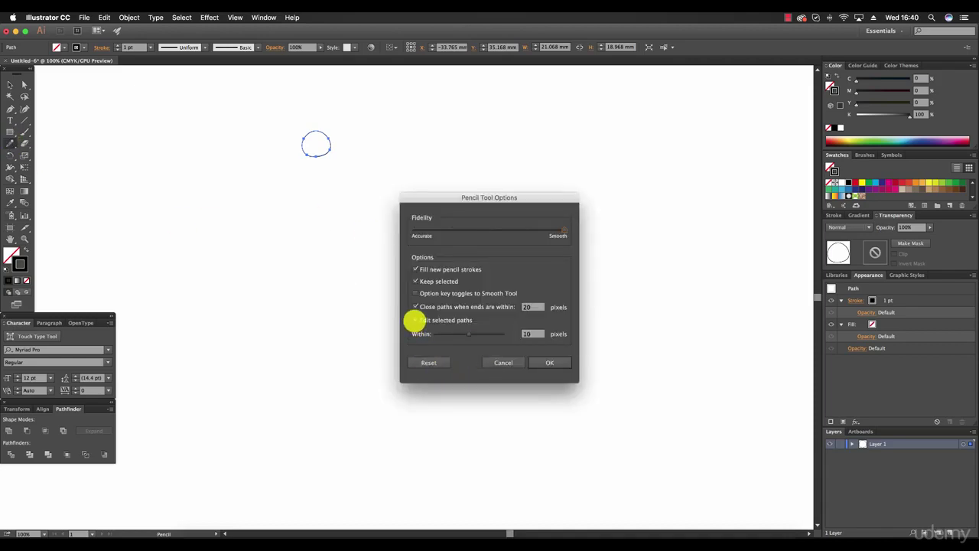
{"action": "left_click", "coordinate": [416, 269]}
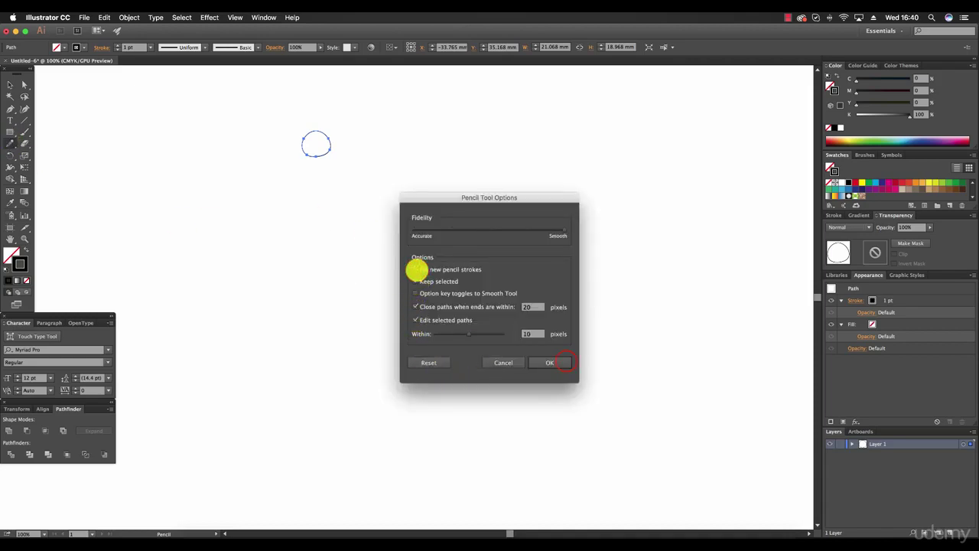
{"action": "left_click", "coordinate": [566, 362]}
{"action": "mouse_move", "coordinate": [415, 127]}
{"action": "left_mouse_down"}
{"action": "mouse_move", "coordinate": [406, 146]}
{"action": "mouse_move", "coordinate": [426, 136]}
{"action": "mouse_move", "coordinate": [416, 128]}
{"action": "left_mouse_up"}
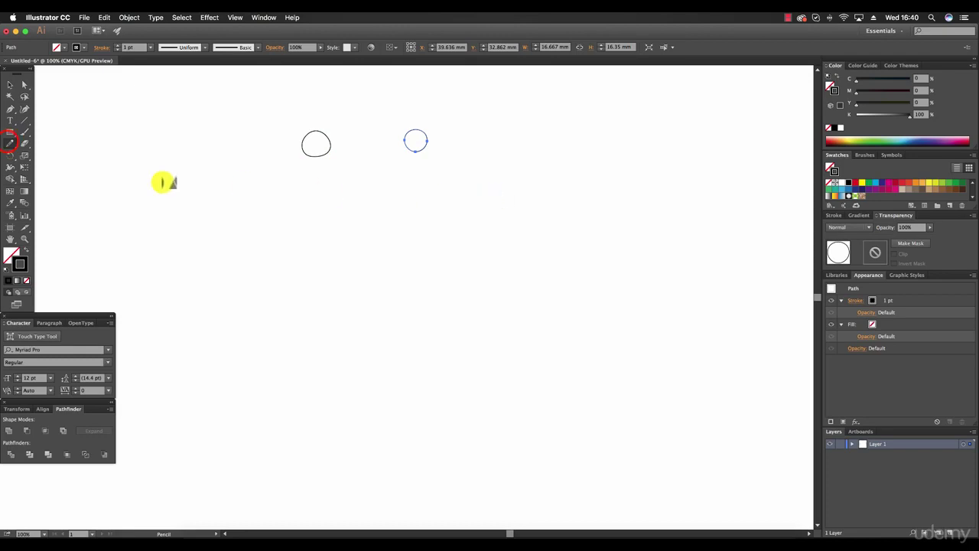
Turn Fill new pencil strokes back on and fill the selected second loop with magenta
{"action": "double_click", "coordinate": [10, 143]}
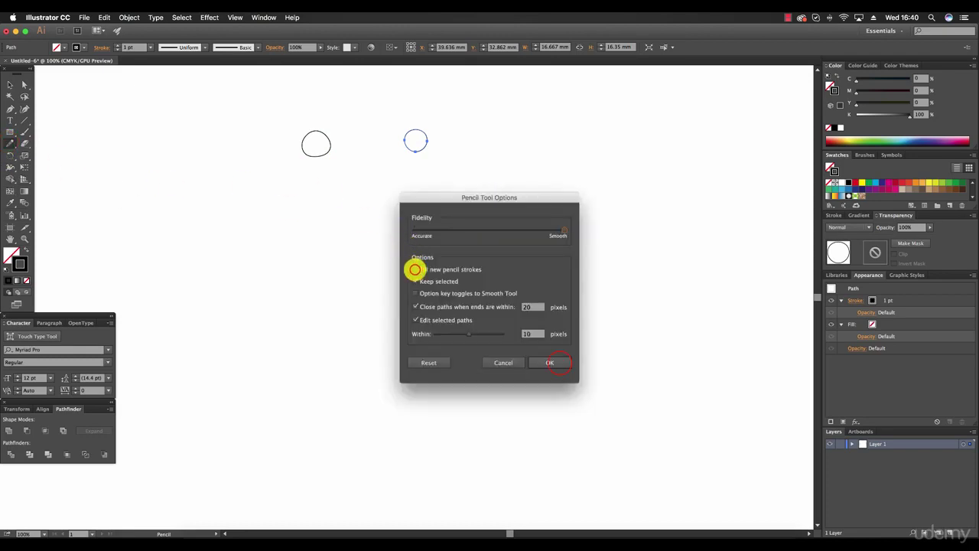
{"action": "left_click", "coordinate": [549, 362]}
{"action": "left_click", "coordinate": [10, 251]}
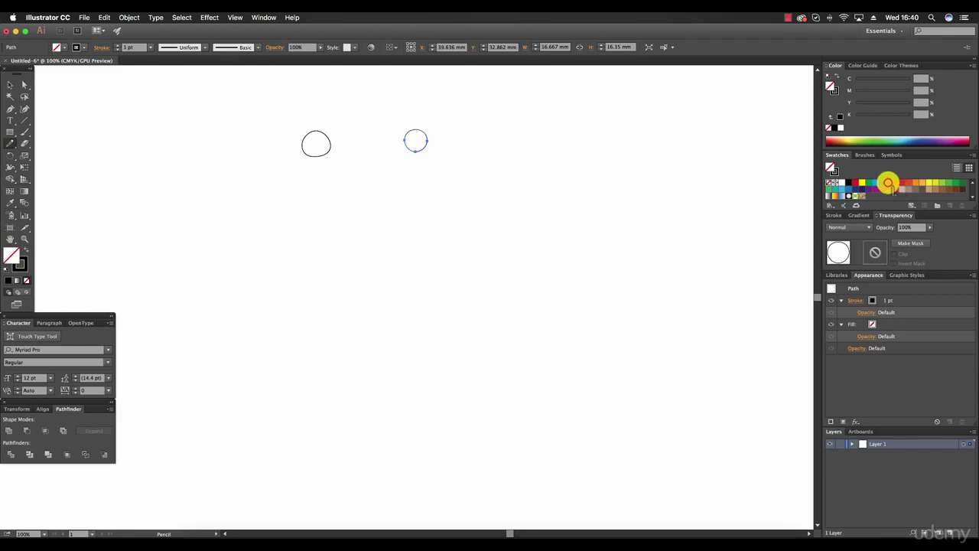
{"action": "left_click", "coordinate": [888, 183]}
{"action": "left_click", "coordinate": [193, 225]}
{"action": "left_click", "coordinate": [9, 83]}
Draw a magenta-filled Pencil loop about 20 × 21 mm below the magenta circle
{"action": "left_click", "coordinate": [10, 143]}
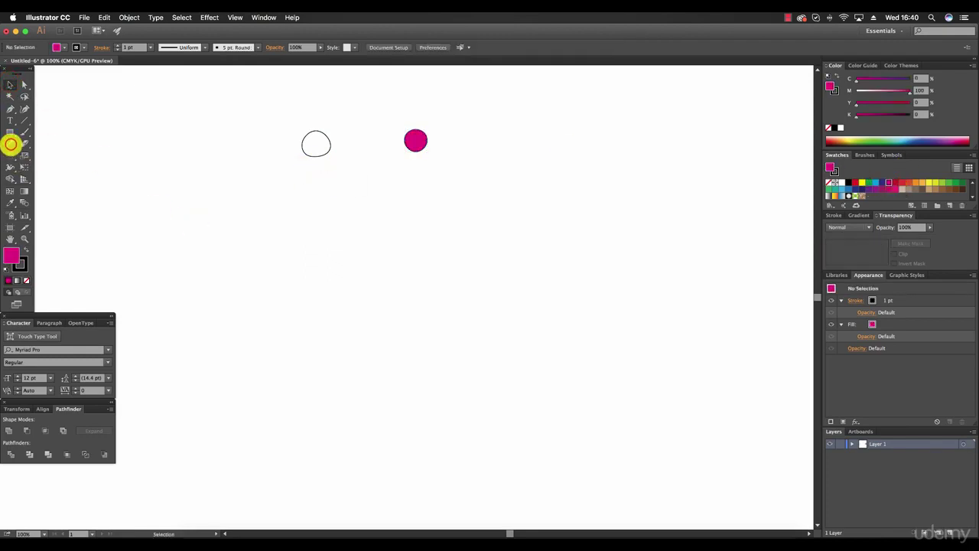
{"action": "left_click", "coordinate": [420, 219]}
{"action": "mouse_move", "coordinate": [420, 218]}
{"action": "left_mouse_down"}
{"action": "mouse_move", "coordinate": [424, 248]}
{"action": "mouse_move", "coordinate": [420, 220]}
{"action": "left_mouse_up"}
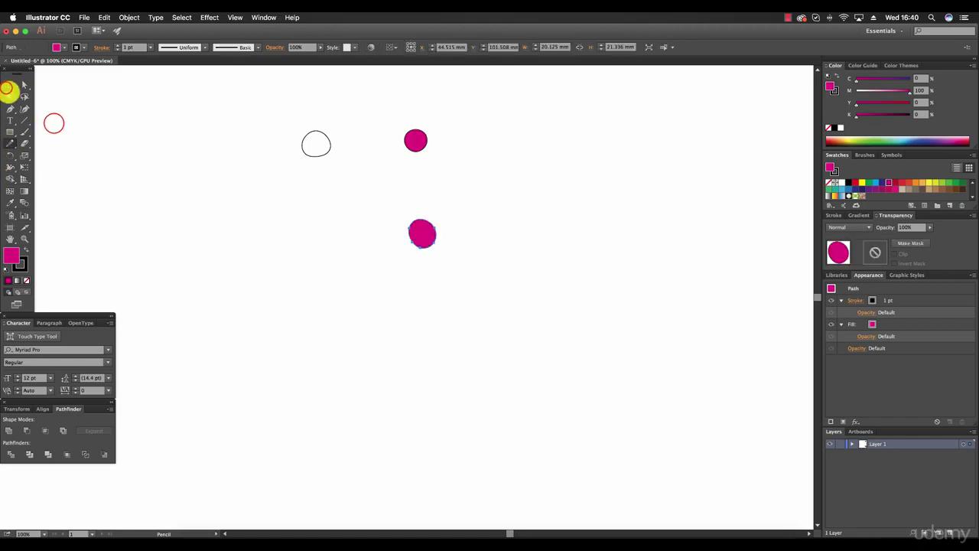
With nothing selected, turn off Fill new pencil strokes and draw an unfilled loop about 18 × 17 mm below the first one
{"action": "left_click", "coordinate": [10, 84]}
{"action": "key", "text": "super+shift+a"}
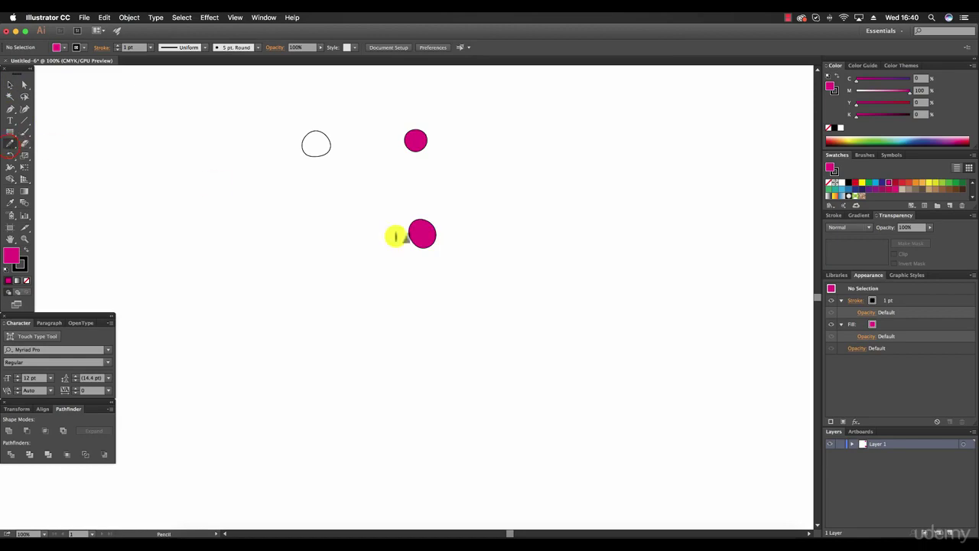
{"action": "left_click", "coordinate": [8, 145]}
{"action": "double_click", "coordinate": [8, 146]}
{"action": "left_click", "coordinate": [415, 269]}
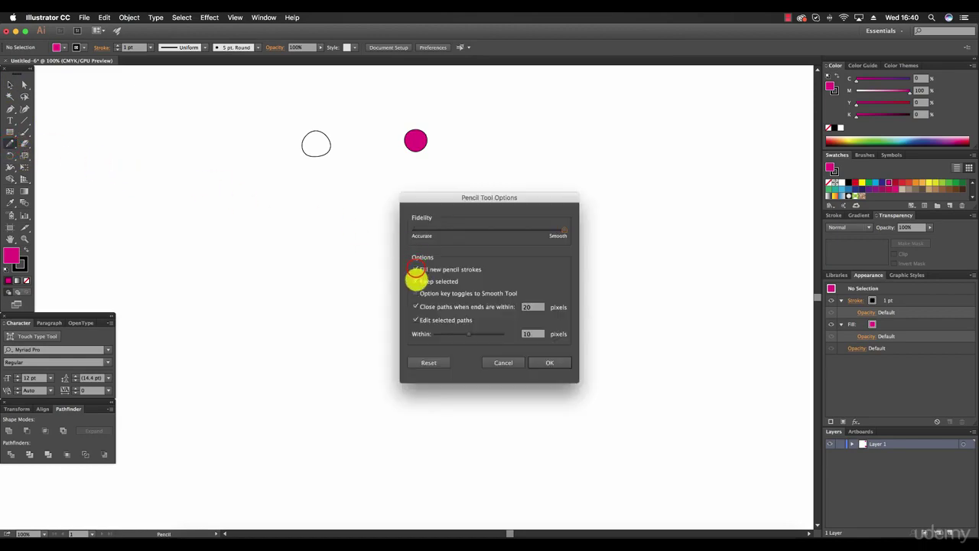
{"action": "left_click", "coordinate": [553, 362]}
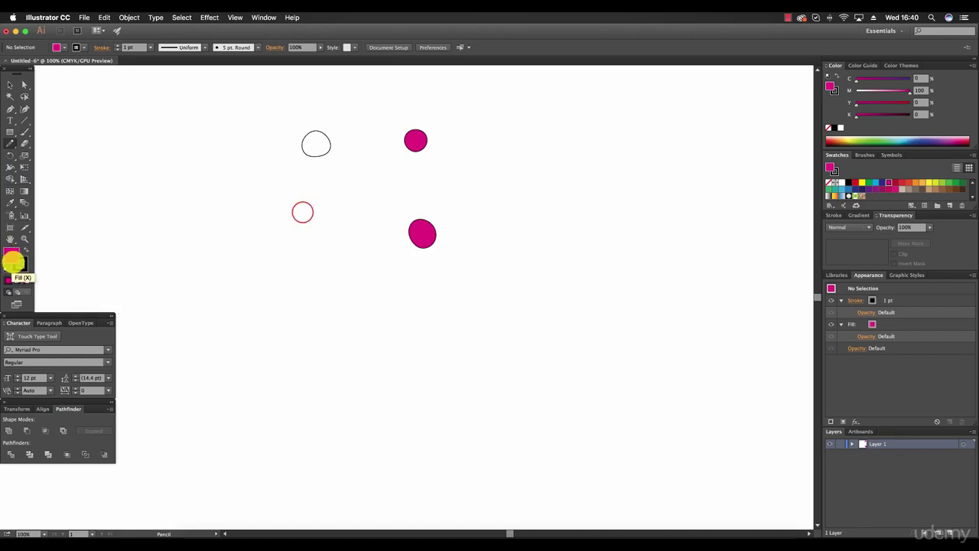
{"action": "mouse_move", "coordinate": [303, 212]}
{"action": "left_mouse_down"}
{"action": "mouse_move", "coordinate": [297, 235]}
{"action": "mouse_move", "coordinate": [302, 215]}
{"action": "left_mouse_up"}
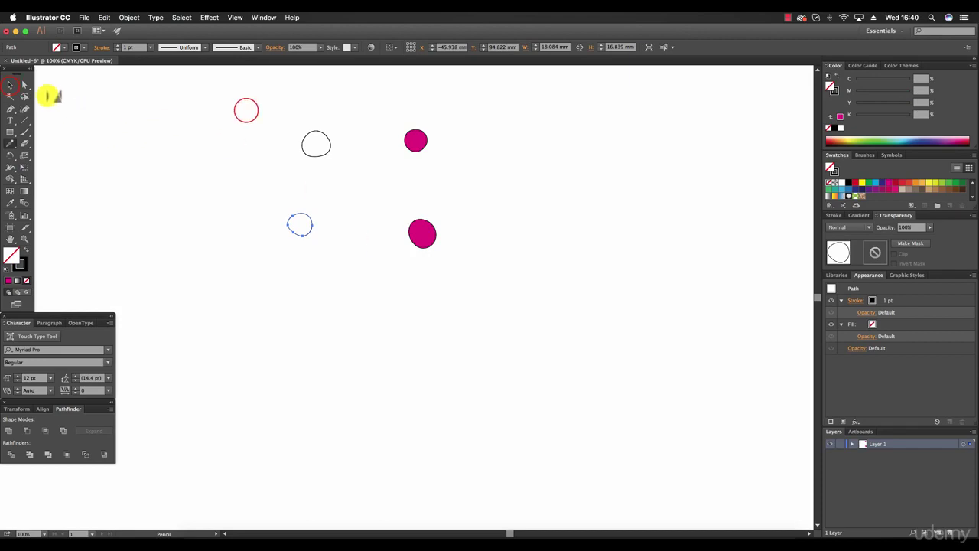
Delete all four loops from the canvas
{"action": "left_click", "coordinate": [10, 85]}
{"action": "left_click_drag", "start_coordinate": [247, 109], "coordinate": [621, 346]}
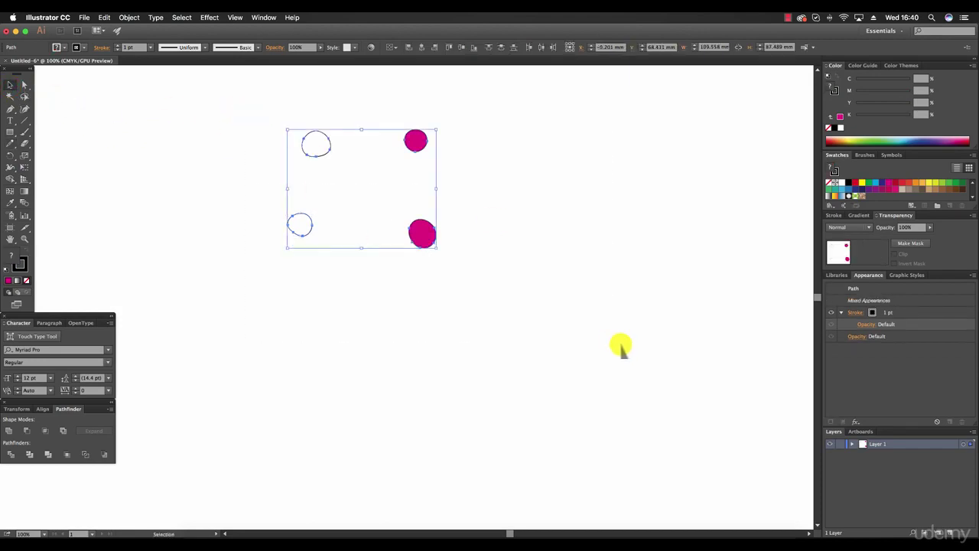
{"action": "key", "text": "Delete"}
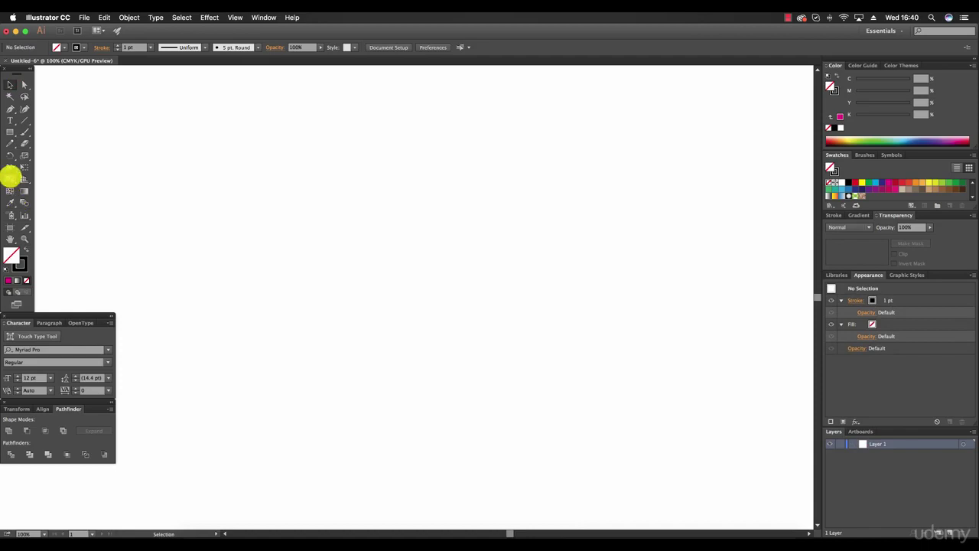
Accept the Pencil options with Keep selected on and draw a wavy curve about 253 mm wide and 62 mm high with a black stroke
{"action": "double_click", "coordinate": [10, 144]}
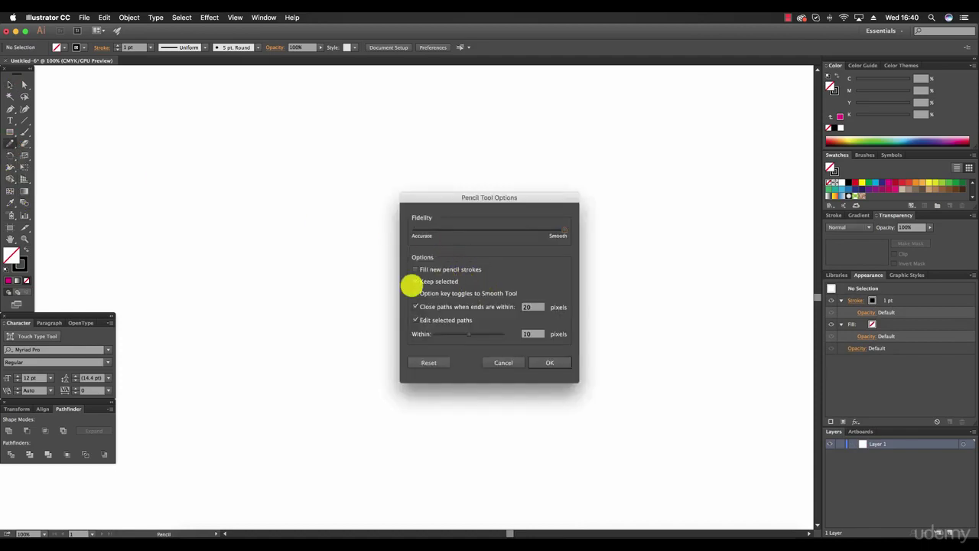
{"action": "left_click", "coordinate": [414, 281]}
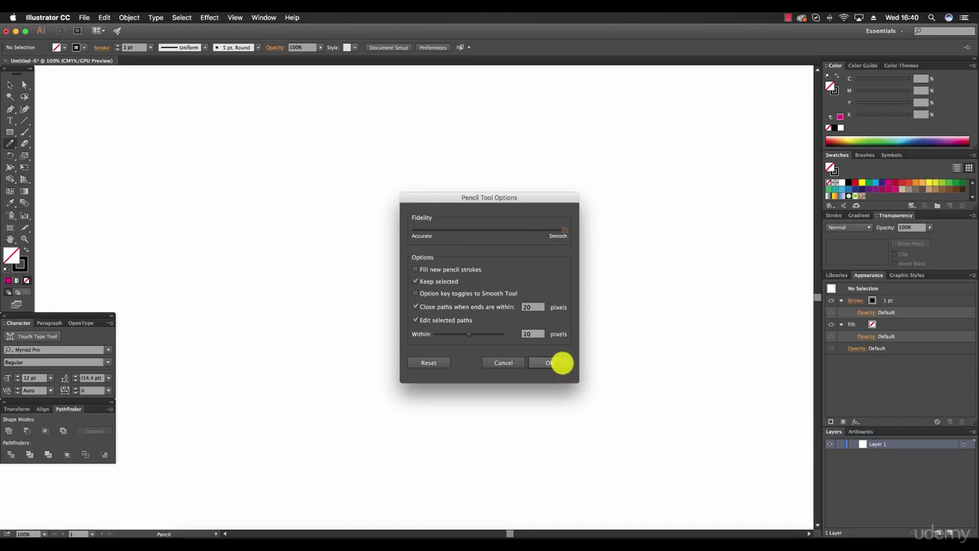
{"action": "left_click", "coordinate": [558, 363]}
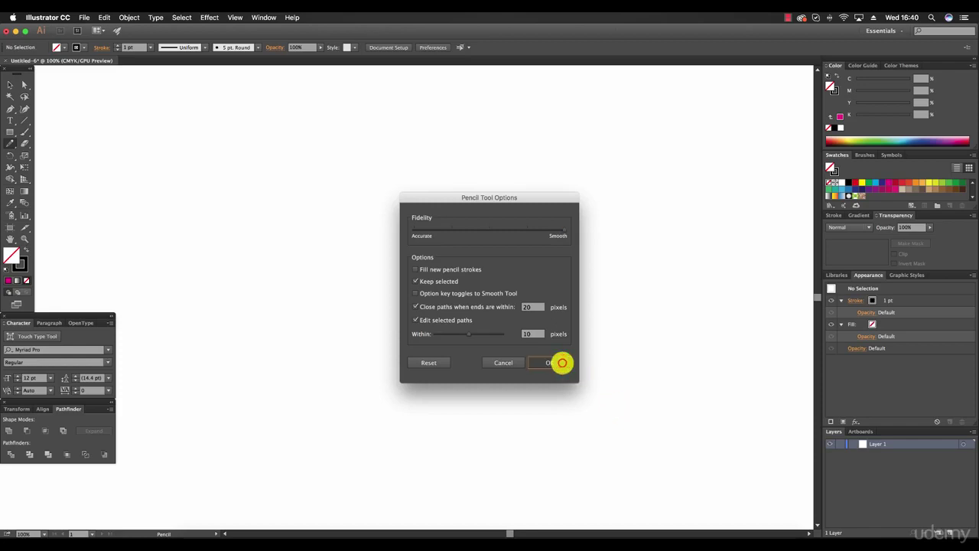
{"action": "left_click", "coordinate": [23, 266]}
{"action": "mouse_move", "coordinate": [280, 286]}
{"action": "left_mouse_down"}
{"action": "mouse_move", "coordinate": [351, 266]}
{"action": "mouse_move", "coordinate": [623, 242]}
{"action": "left_mouse_up"}
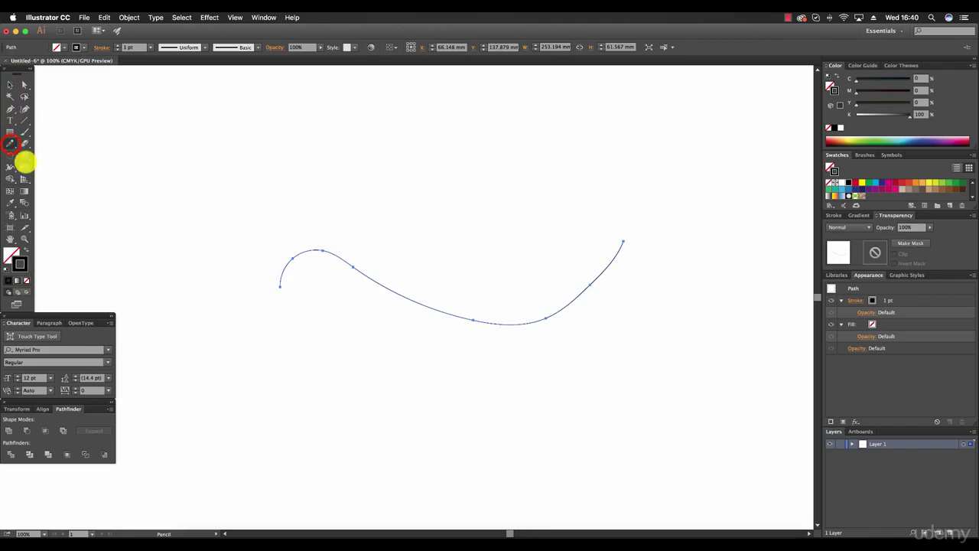
Turn off Keep selected in the Pencil options and draw a second wavy curve below the first
{"action": "double_click", "coordinate": [11, 144]}
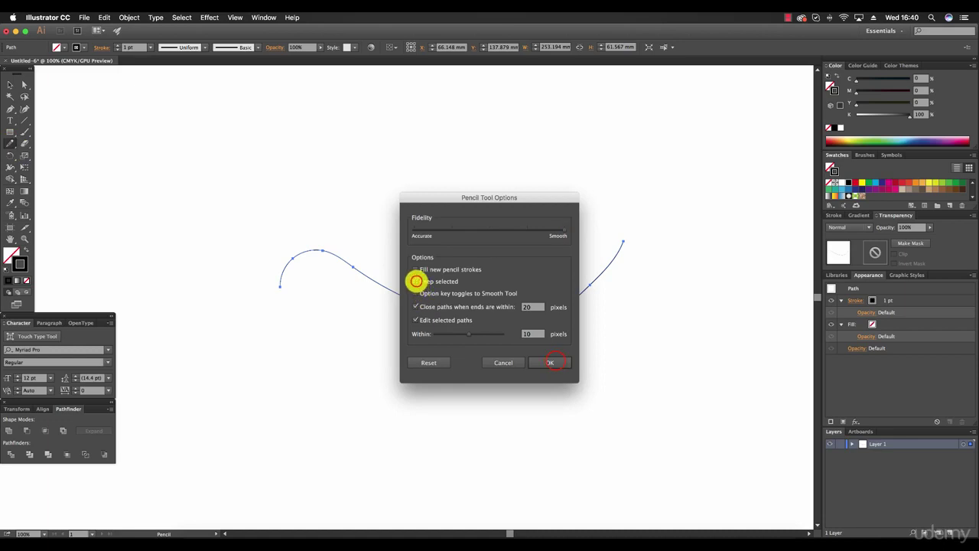
{"action": "left_click", "coordinate": [552, 362]}
{"action": "mouse_move", "coordinate": [296, 396]}
{"action": "left_mouse_down"}
{"action": "mouse_move", "coordinate": [442, 412]}
{"action": "mouse_move", "coordinate": [564, 400]}
{"action": "left_mouse_up"}
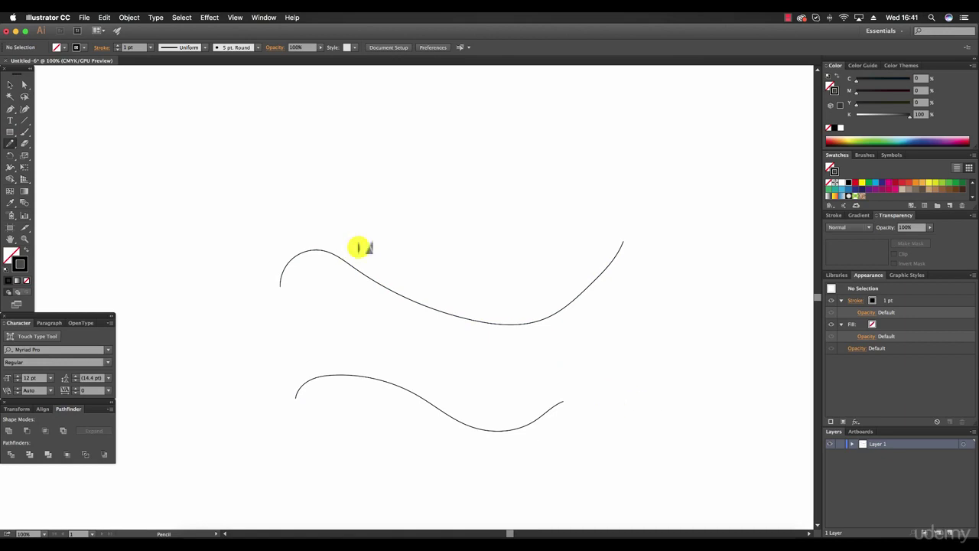
Accept the Pencil options with paths closing within 20 pixels and draw a rounded closed shape above the wavy curves
{"action": "left_click", "coordinate": [8, 143]}
{"action": "left_click", "coordinate": [9, 143]}
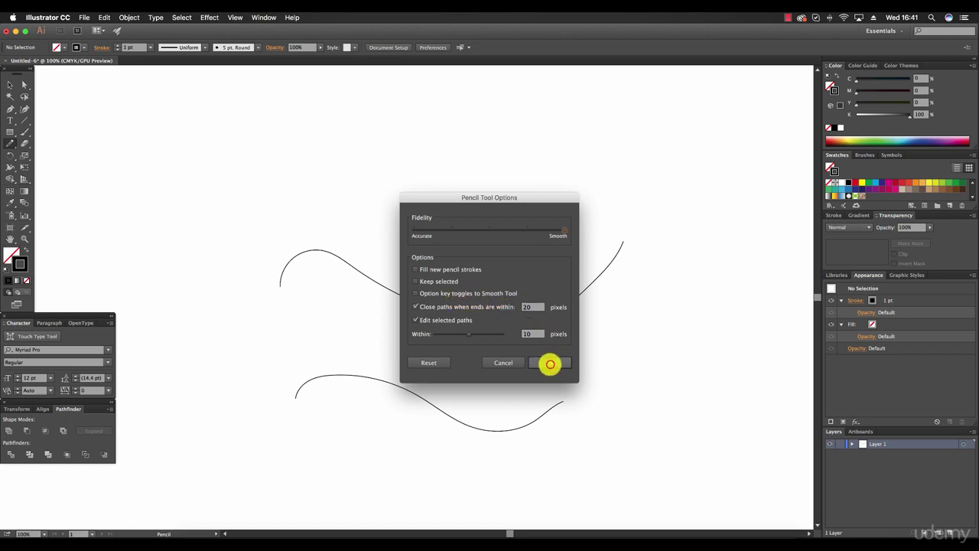
{"action": "left_click", "coordinate": [549, 363]}
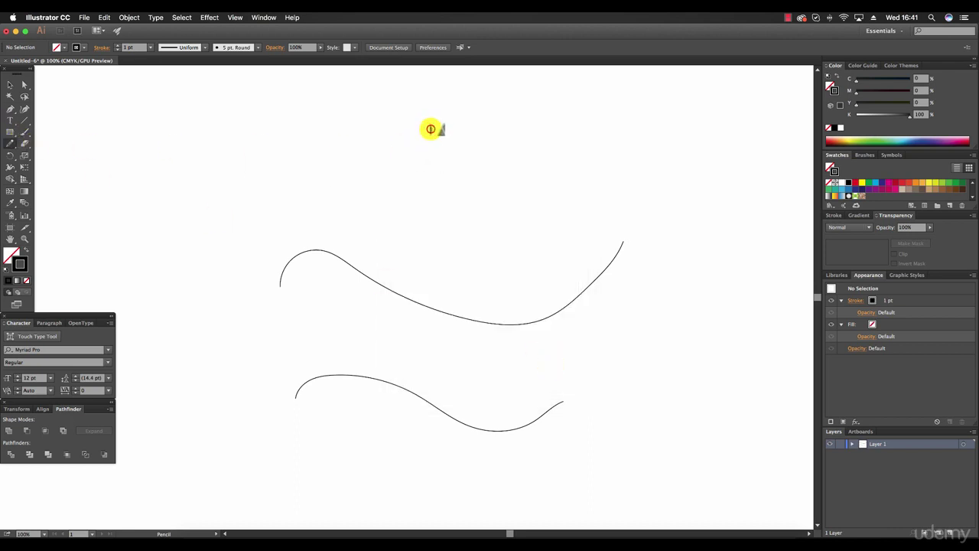
{"action": "mouse_move", "coordinate": [414, 135]}
{"action": "left_mouse_down"}
{"action": "mouse_move", "coordinate": [407, 164]}
{"action": "mouse_move", "coordinate": [415, 175]}
{"action": "mouse_move", "coordinate": [457, 184]}
{"action": "mouse_move", "coordinate": [469, 171]}
{"action": "mouse_move", "coordinate": [436, 128]}
{"action": "left_mouse_up"}
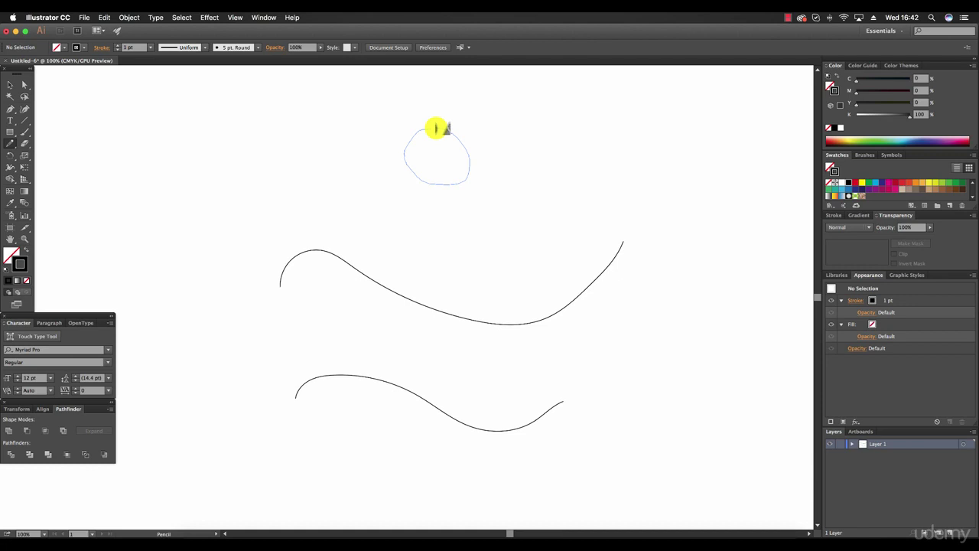
{"action": "left_click_drag", "start_coordinate": [436, 128], "coordinate": [436, 128]}
Set the Pencil's path-closing distance to 1 pixel and draw a small closed oval to the right of the rounded shape
{"action": "left_click", "coordinate": [12, 143]}
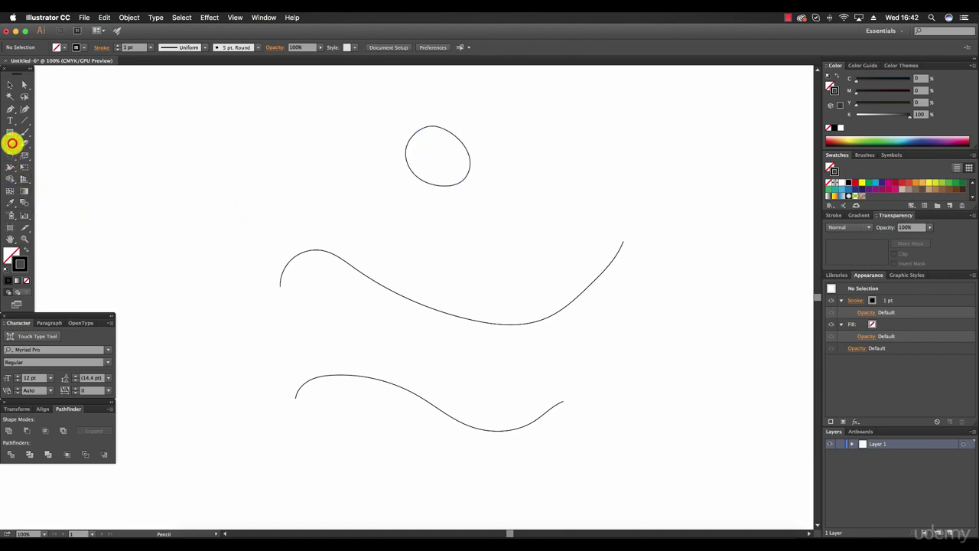
{"action": "double_click", "coordinate": [13, 143]}
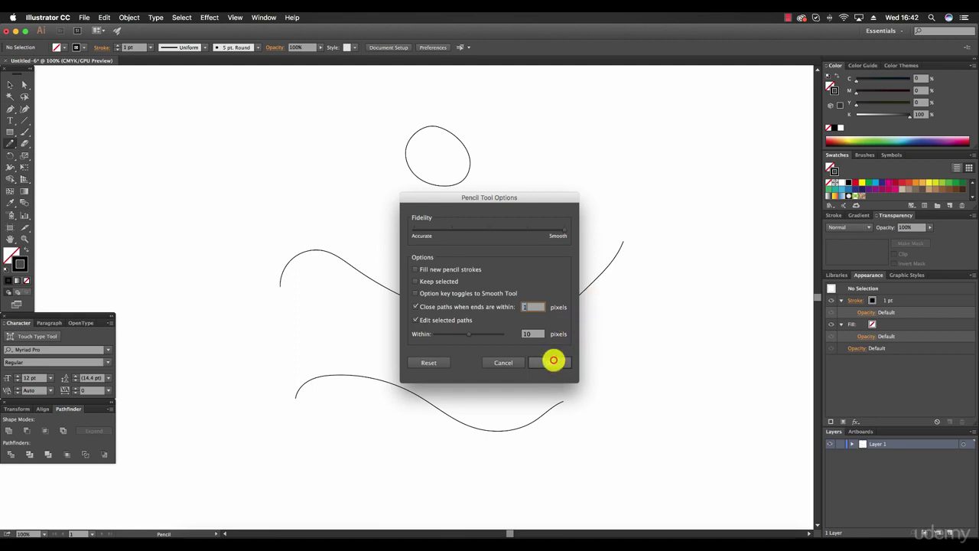
{"action": "left_click", "coordinate": [550, 361]}
{"action": "mouse_move", "coordinate": [579, 126]}
{"action": "left_mouse_down"}
{"action": "mouse_move", "coordinate": [559, 135]}
{"action": "mouse_move", "coordinate": [568, 147]}
{"action": "mouse_move", "coordinate": [585, 145]}
{"action": "mouse_move", "coordinate": [582, 128]}
{"action": "left_mouse_up"}
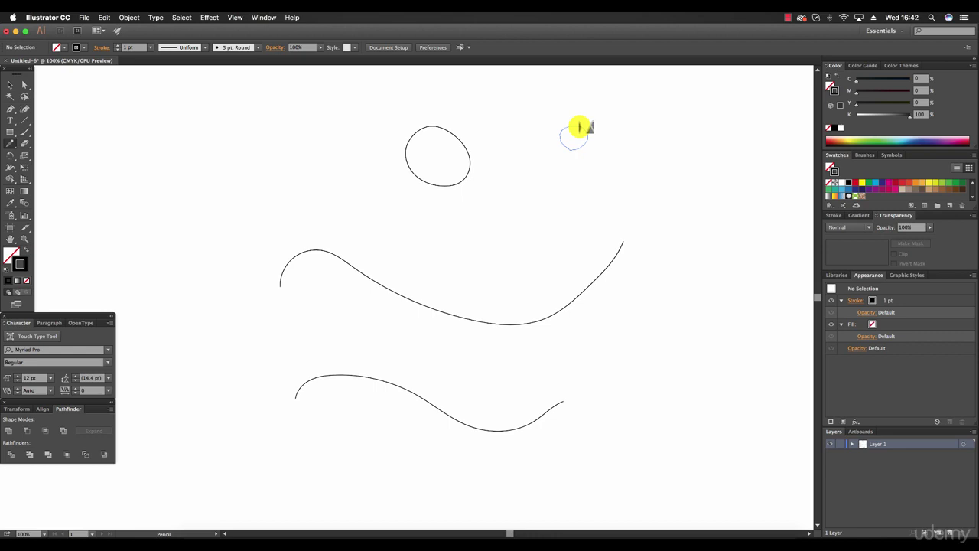
{"action": "left_click_drag", "start_coordinate": [579, 127], "coordinate": [580, 127]}
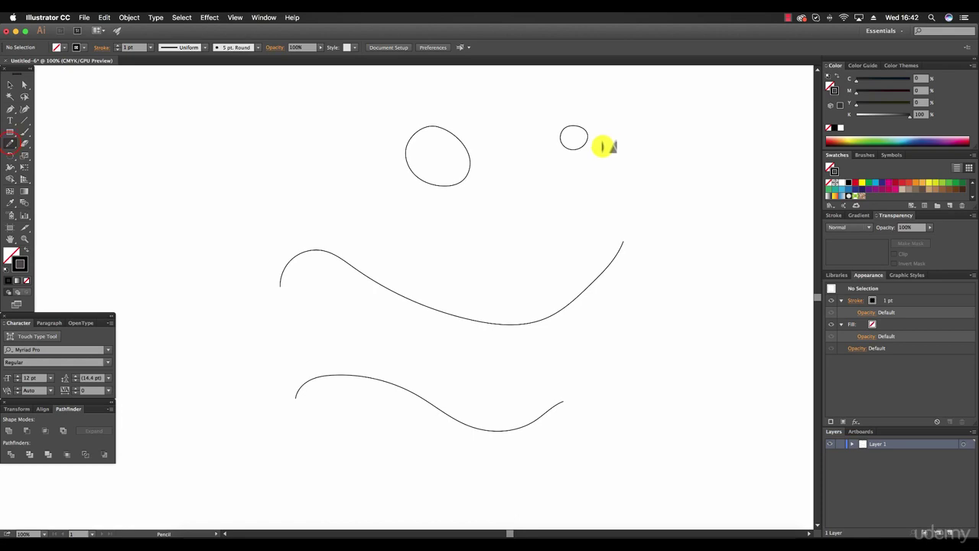
Set the Pencil's path-closing distance to 20 pixels
{"action": "double_click", "coordinate": [10, 143]}
{"action": "left_click", "coordinate": [533, 307]}
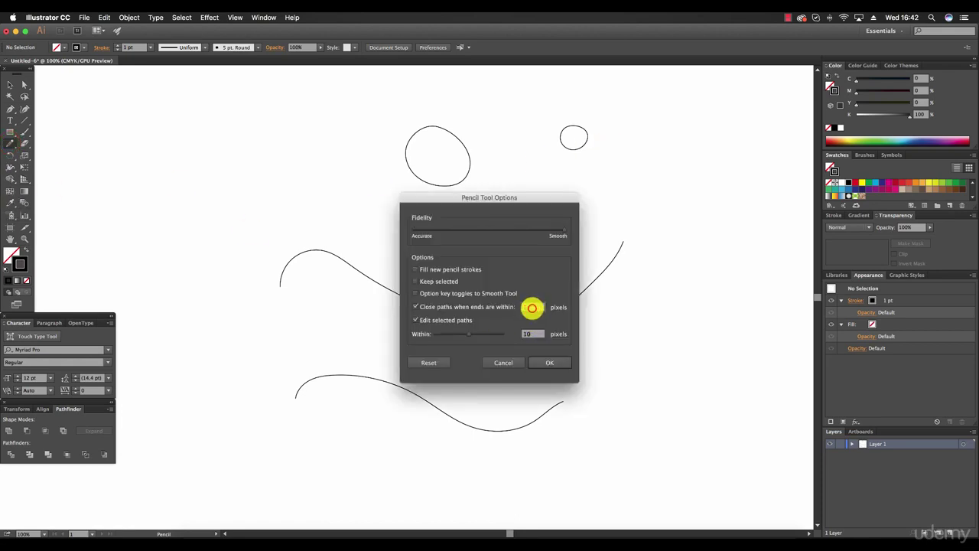
{"action": "key", "text": "BackSpace"}
{"action": "type", "text": "20"}
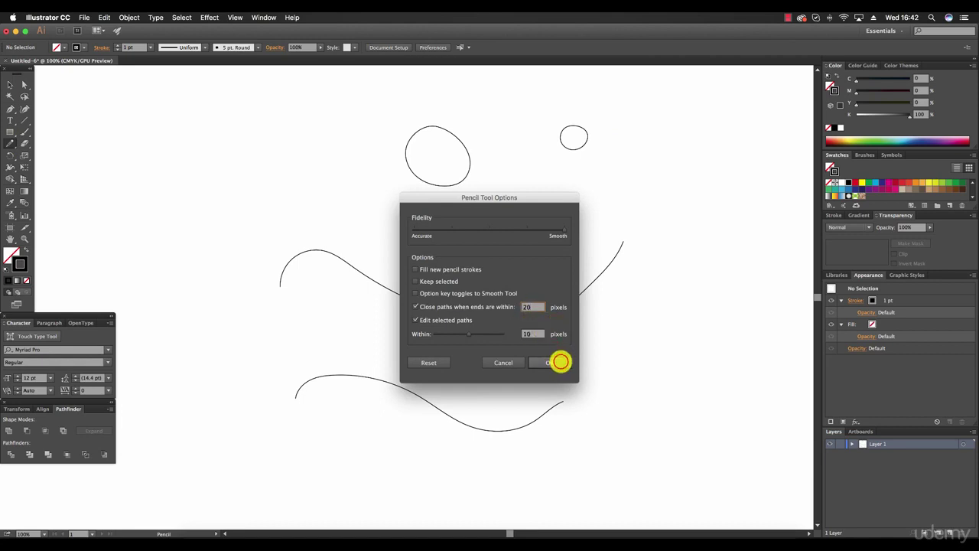
{"action": "left_click", "coordinate": [560, 362]}
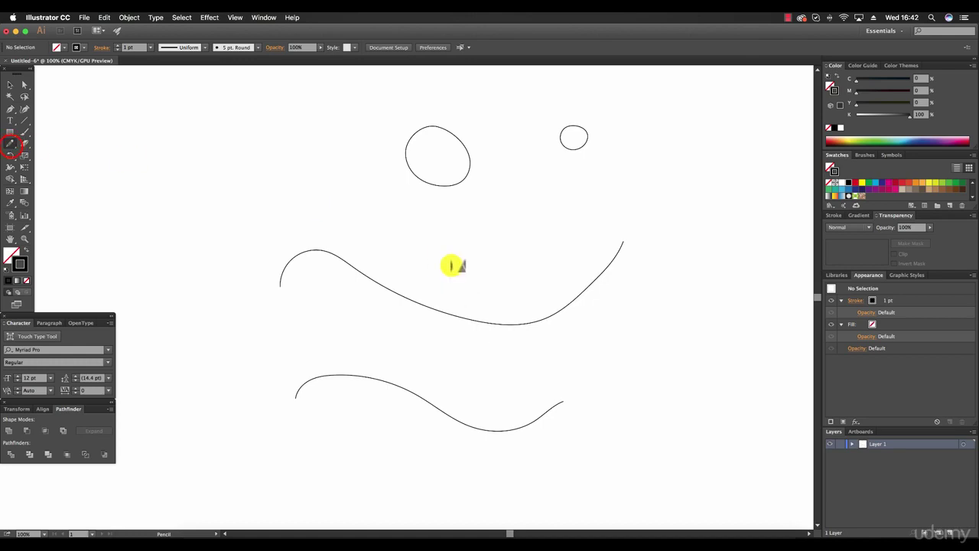
Accept the Pencil options with Edit selected paths on, select the upper wavy curve and extend its right end with an arched Pencil stroke
{"action": "left_click", "coordinate": [12, 144]}
{"action": "double_click", "coordinate": [13, 144]}
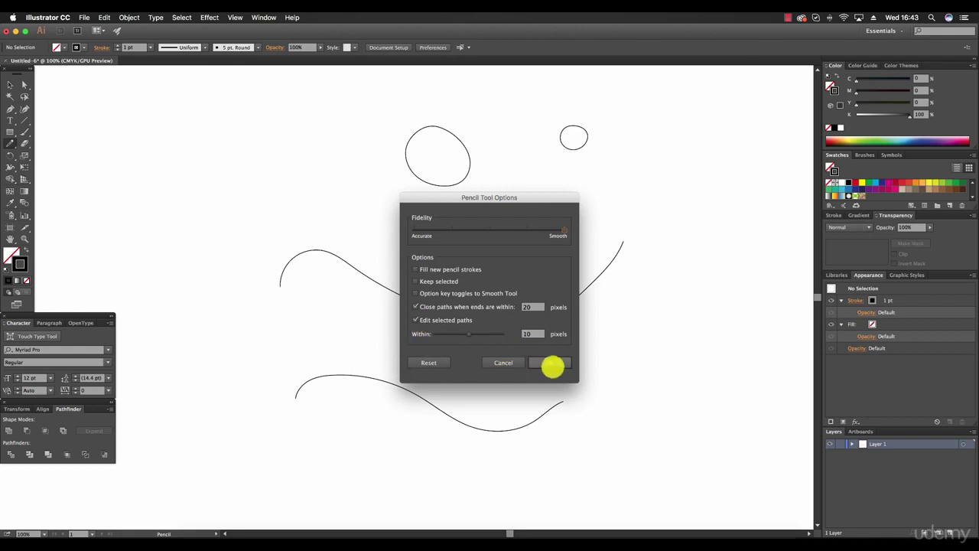
{"action": "left_click", "coordinate": [549, 362]}
{"action": "left_click", "coordinate": [11, 86]}
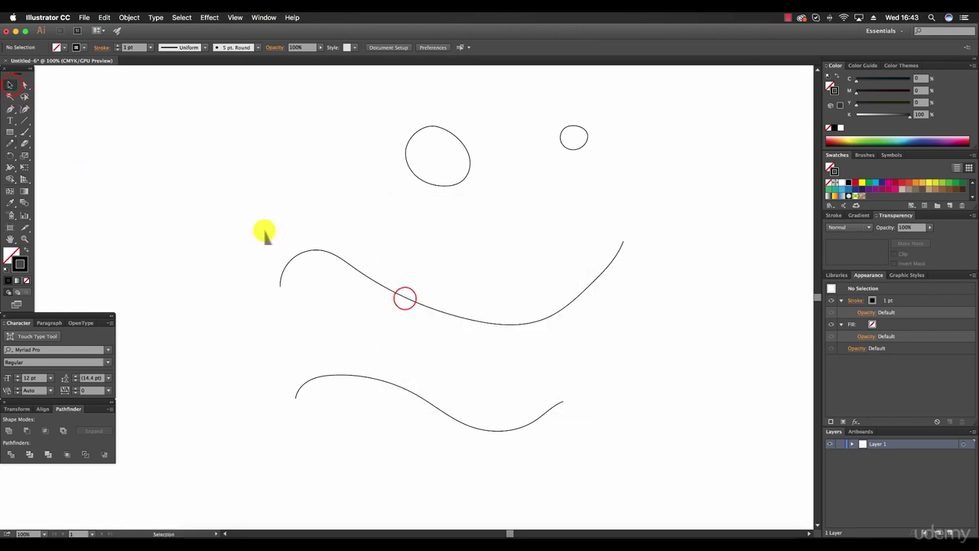
{"action": "left_click", "coordinate": [405, 296]}
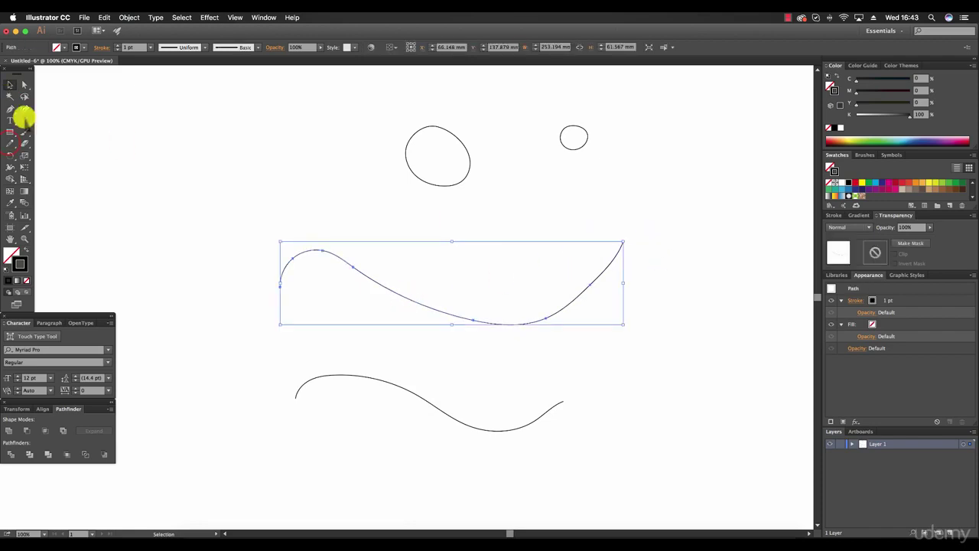
{"action": "left_click", "coordinate": [11, 143]}
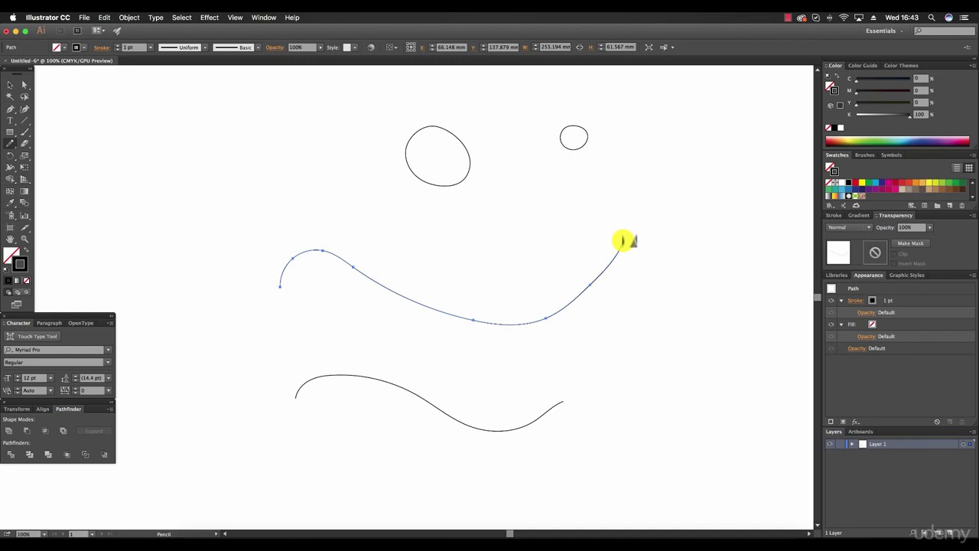
{"action": "mouse_move", "coordinate": [622, 242]}
{"action": "left_mouse_down"}
{"action": "mouse_move", "coordinate": [657, 193]}
{"action": "mouse_move", "coordinate": [692, 202]}
{"action": "mouse_move", "coordinate": [722, 245]}
{"action": "left_mouse_up"}
{"action": "left_click", "coordinate": [8, 86]}
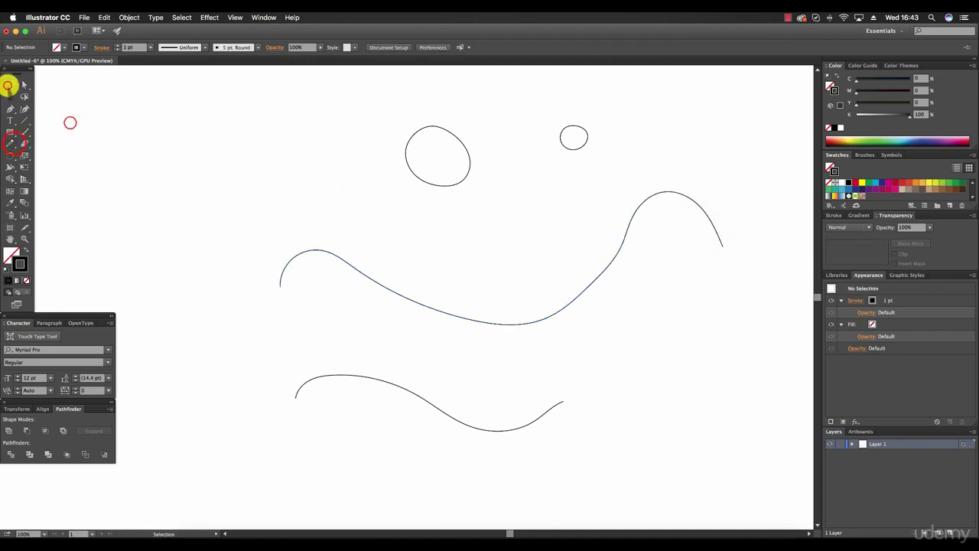
Turn off Edit selected paths in the Pencil options and accept the settings
{"action": "double_click", "coordinate": [11, 143]}
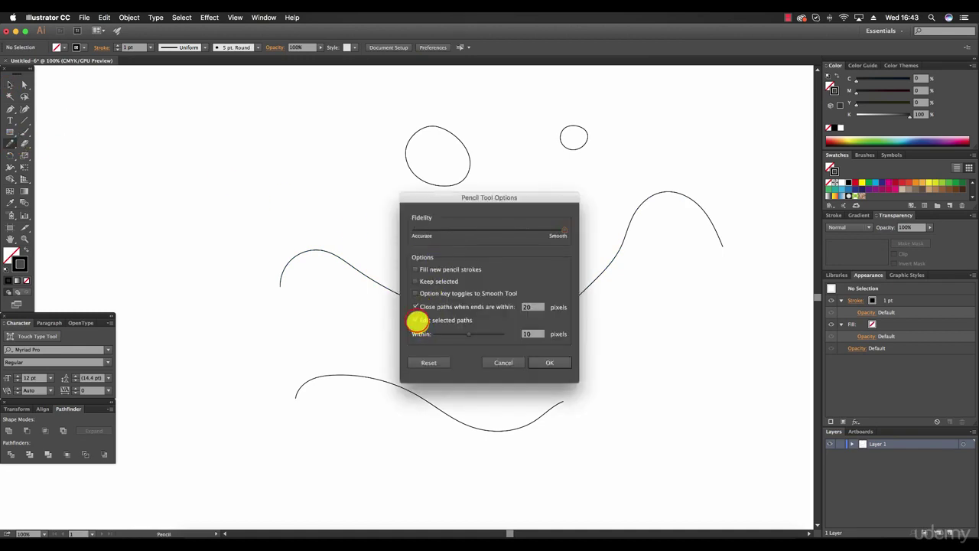
{"action": "left_click", "coordinate": [417, 321]}
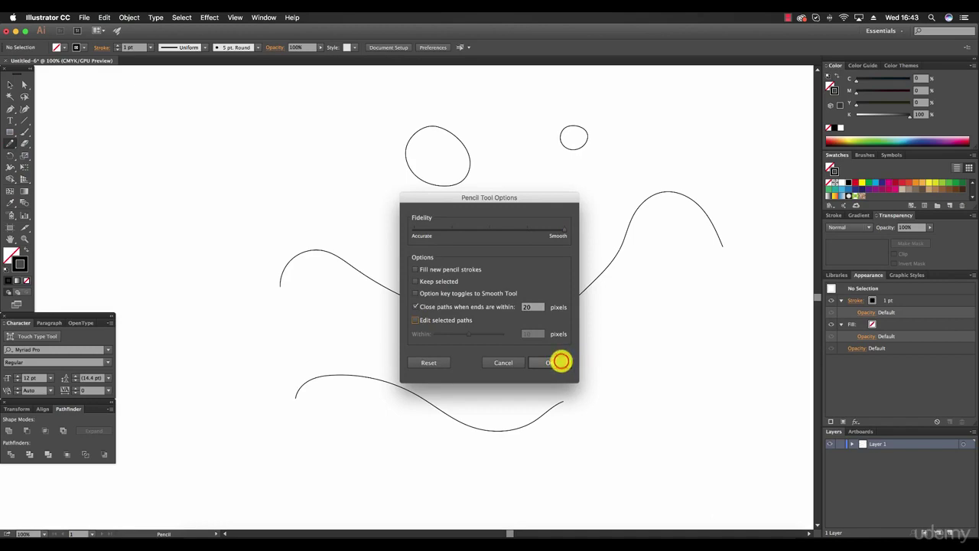
{"action": "left_click", "coordinate": [561, 362]}
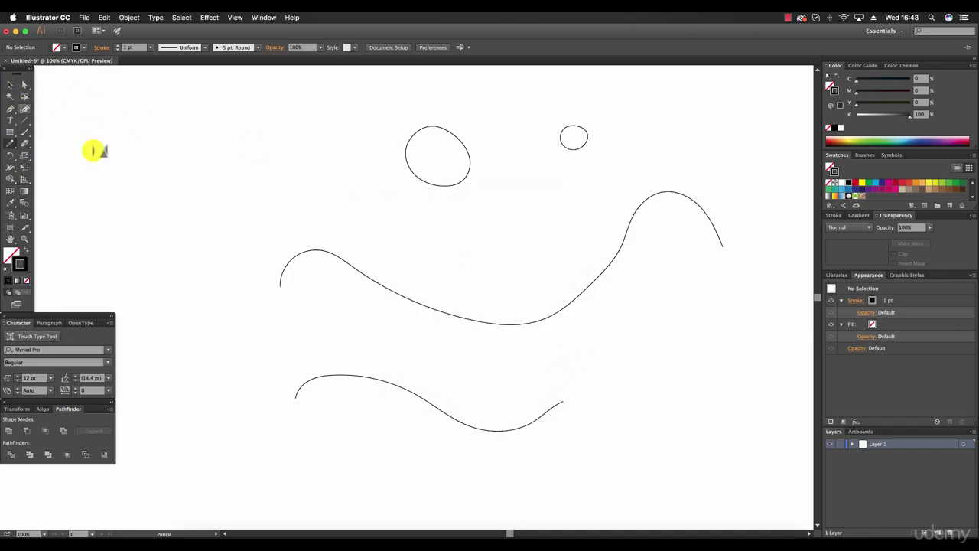
Select the extended upper curve and draw a short wavy Pencil stroke downward from its right endpoint
{"action": "left_click", "coordinate": [9, 85]}
{"action": "left_click", "coordinate": [324, 253]}
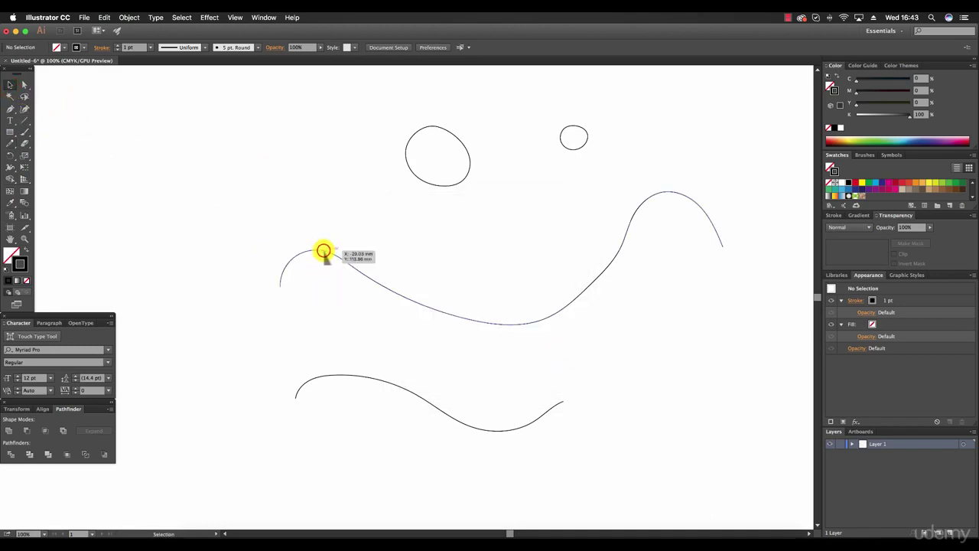
{"action": "left_click", "coordinate": [6, 144]}
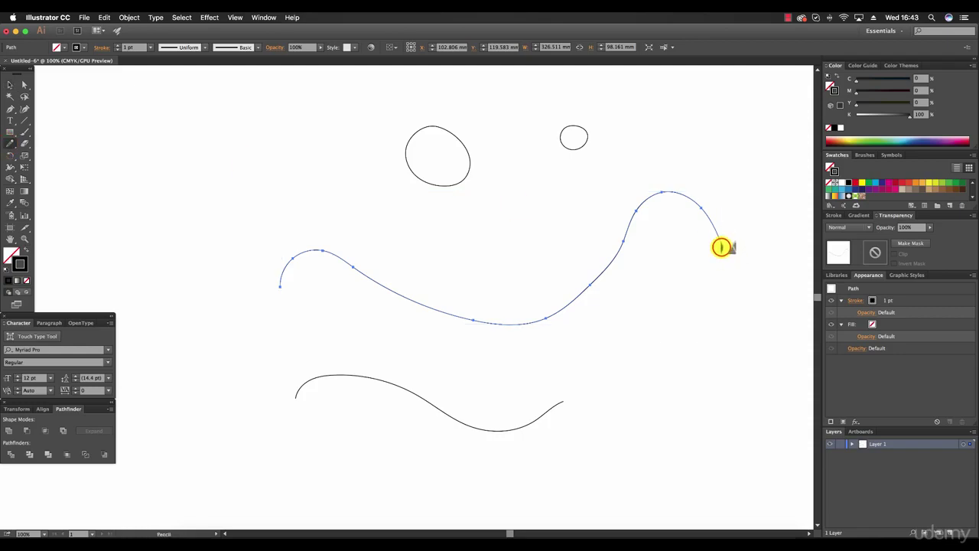
{"action": "left_click_drag", "start_coordinate": [722, 246], "coordinate": [702, 320]}
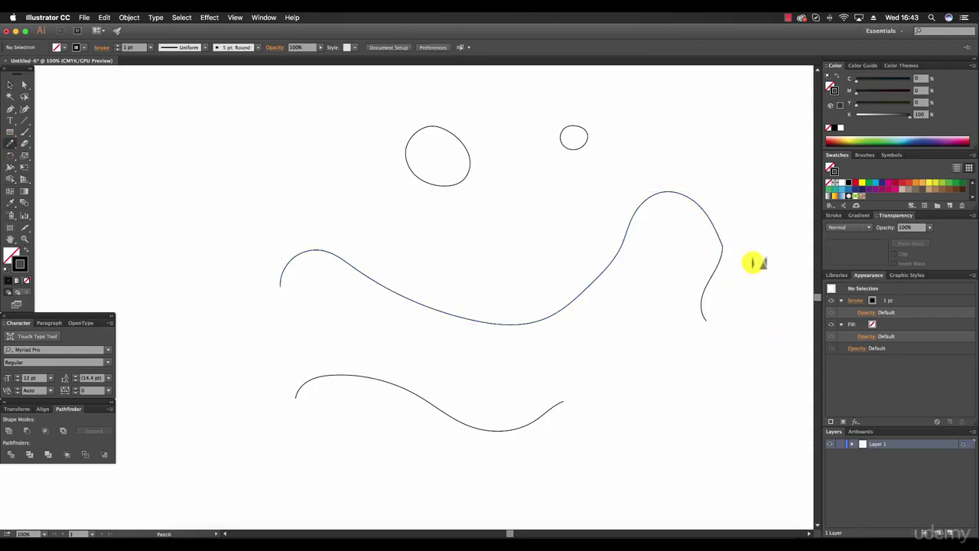
Inspect the joint between the upper curve and the short downward stroke up close, and delete that stroke
{"action": "left_click", "coordinate": [23, 238]}
{"action": "left_click", "coordinate": [702, 246]}
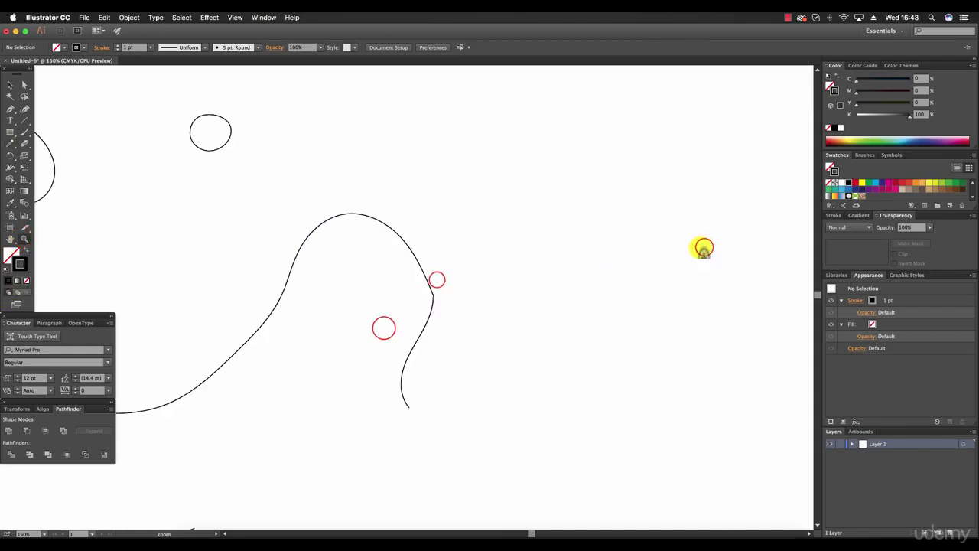
{"action": "left_click", "coordinate": [436, 281]}
{"action": "left_click", "coordinate": [398, 323]}
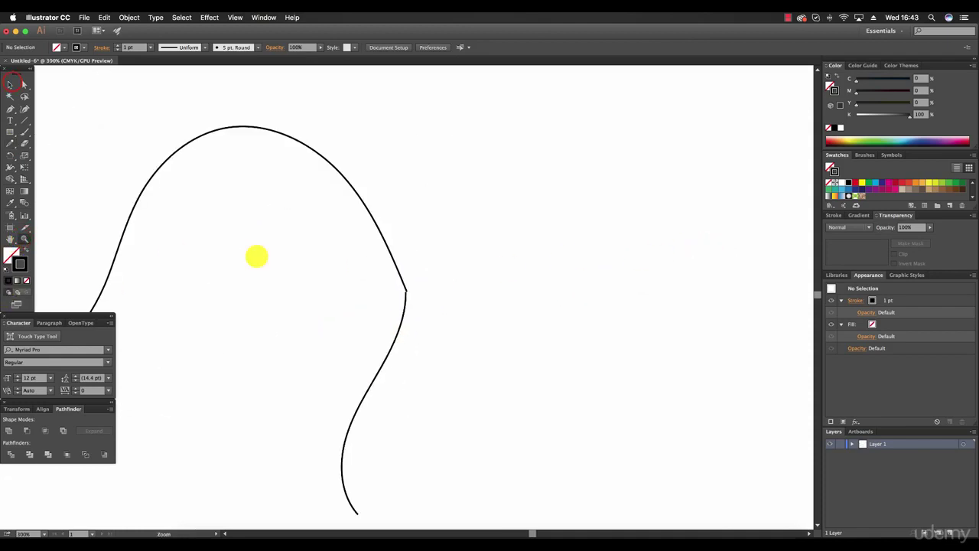
{"action": "left_click", "coordinate": [12, 81]}
{"action": "left_click_drag", "start_coordinate": [321, 380], "coordinate": [459, 395]}
{"action": "key", "text": "Delete"}
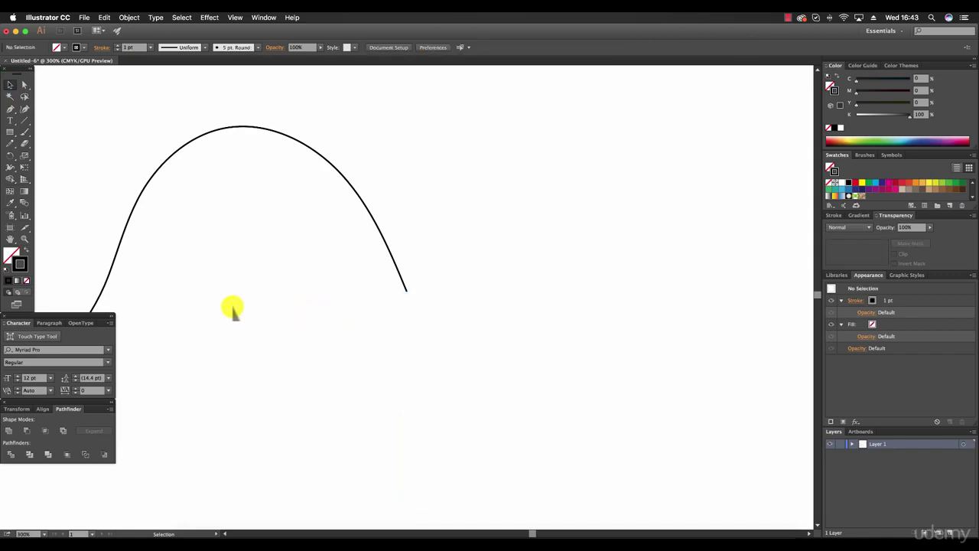
Bring all the drawn shapes back into view and turn on Edit selected paths in the Pencil options
{"action": "left_click", "coordinate": [10, 143]}
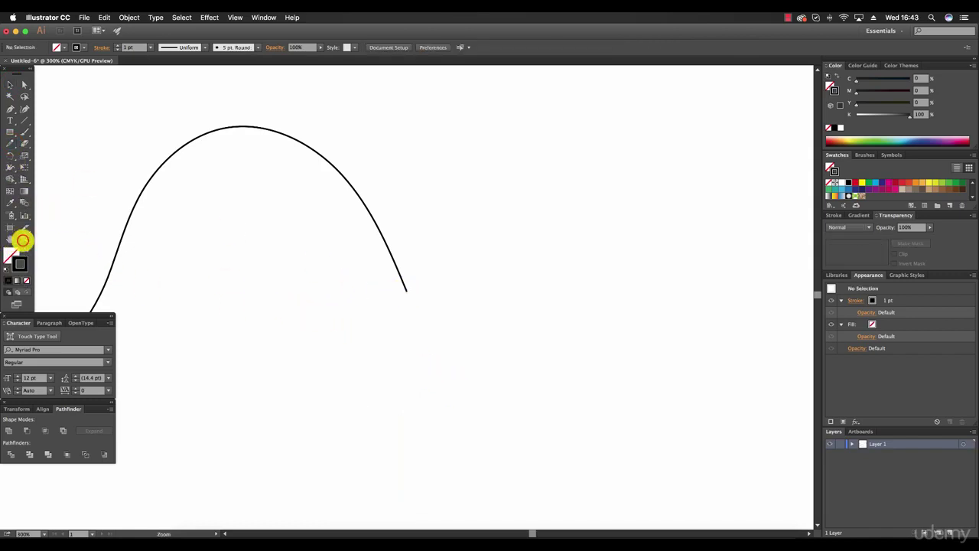
{"action": "left_click", "coordinate": [23, 239]}
{"action": "left_click", "coordinate": [369, 311], "text": "alt"}
{"action": "left_click", "coordinate": [327, 310], "text": "alt"}
{"action": "left_click", "coordinate": [306, 313], "text": "alt"}
{"action": "left_click", "coordinate": [308, 312], "text": "alt"}
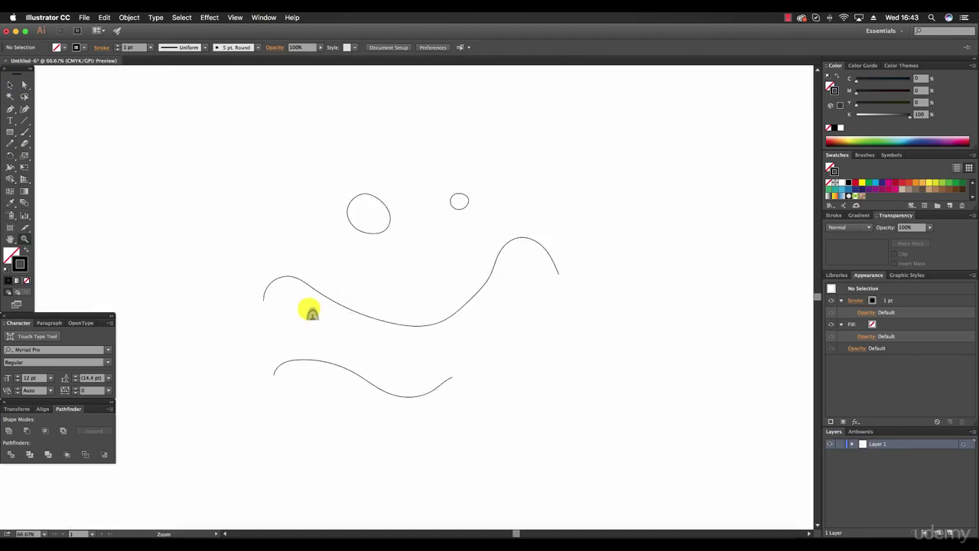
{"action": "left_click", "coordinate": [10, 84]}
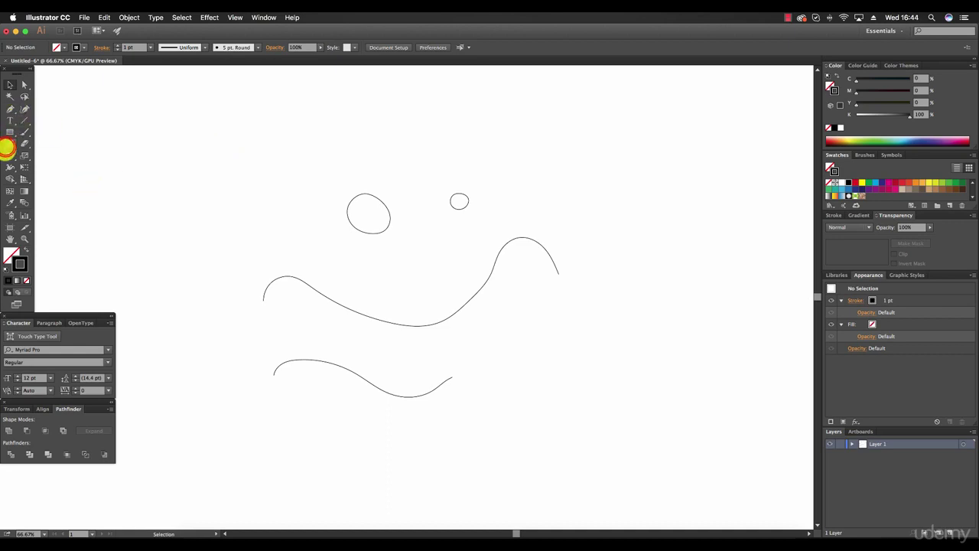
{"action": "double_click", "coordinate": [9, 144]}
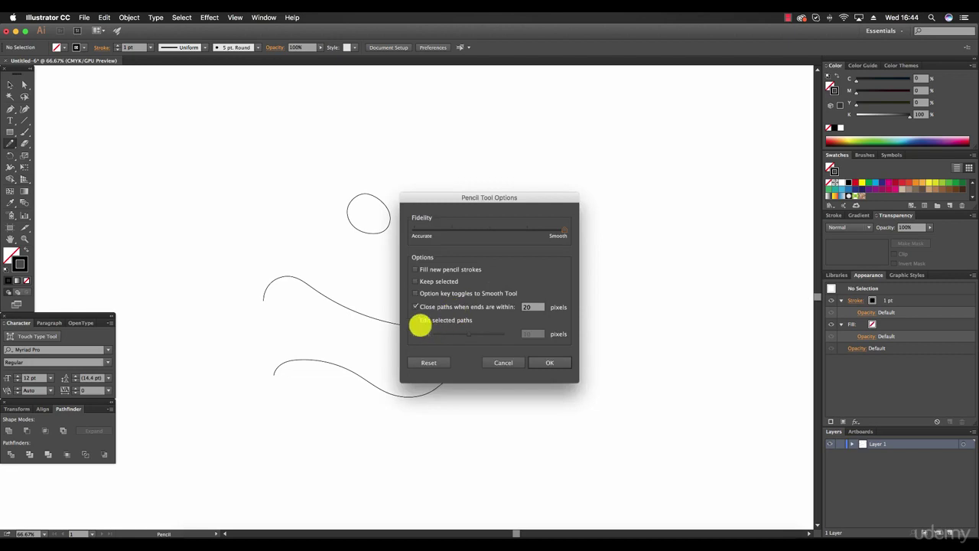
{"action": "left_click", "coordinate": [415, 322]}
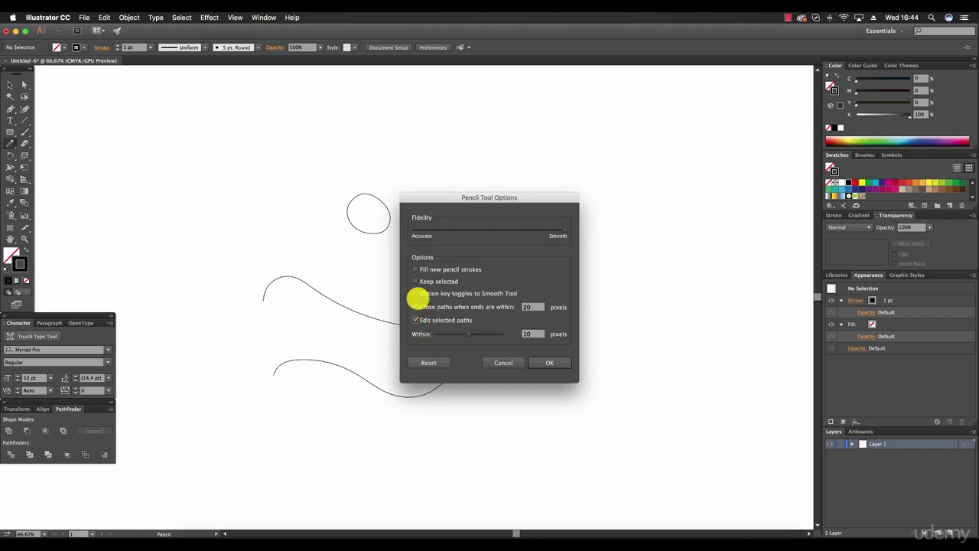